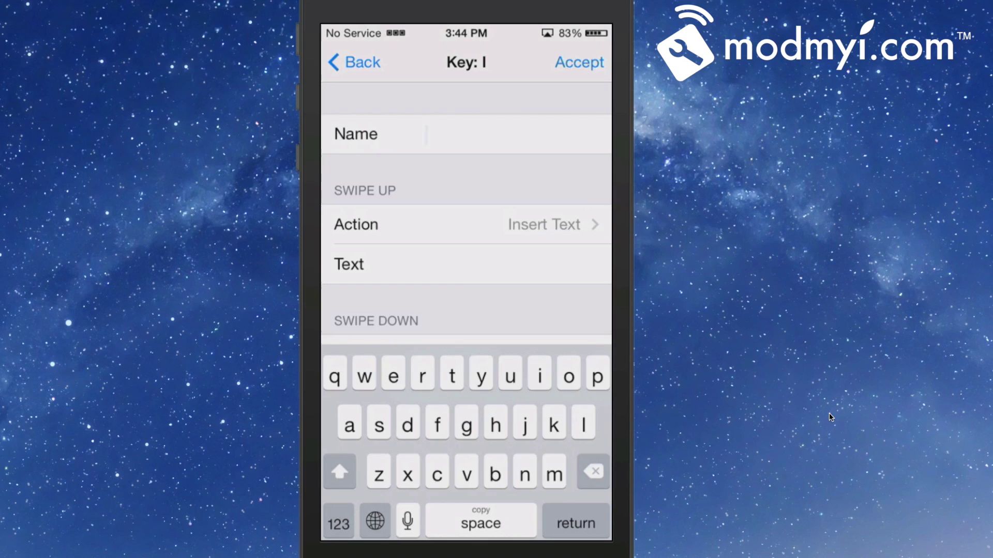
Enter 'ipc' as the Name for SwipeExpander key I
type("ip")
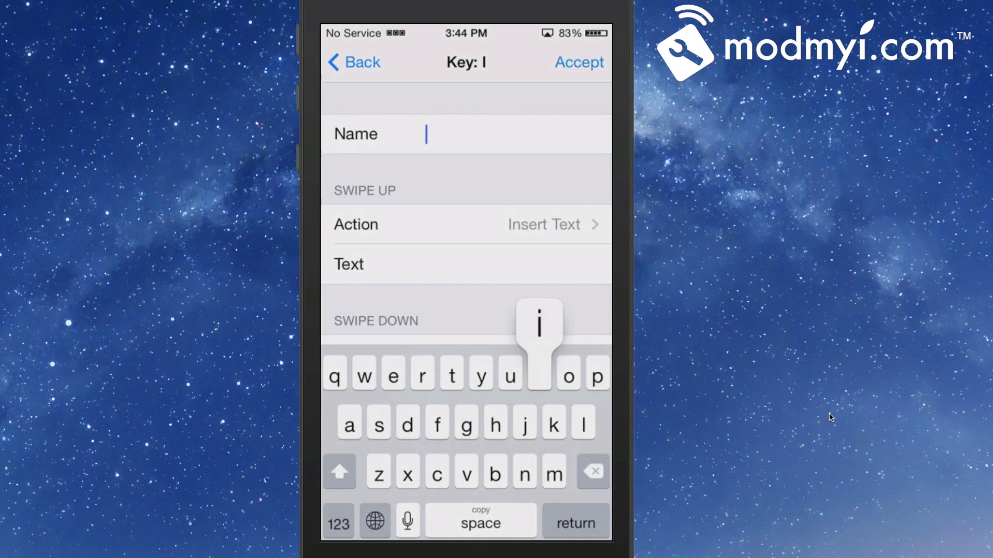
type("c")
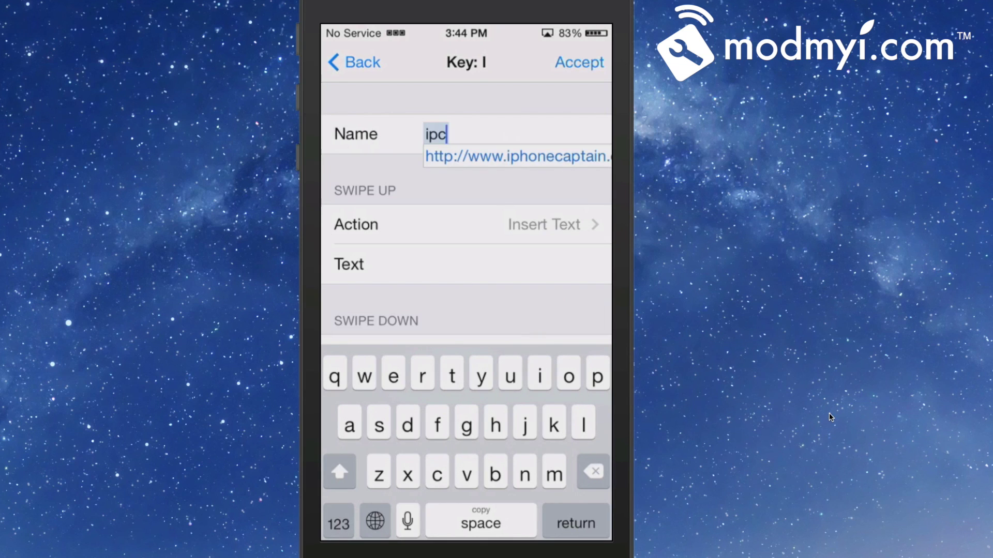